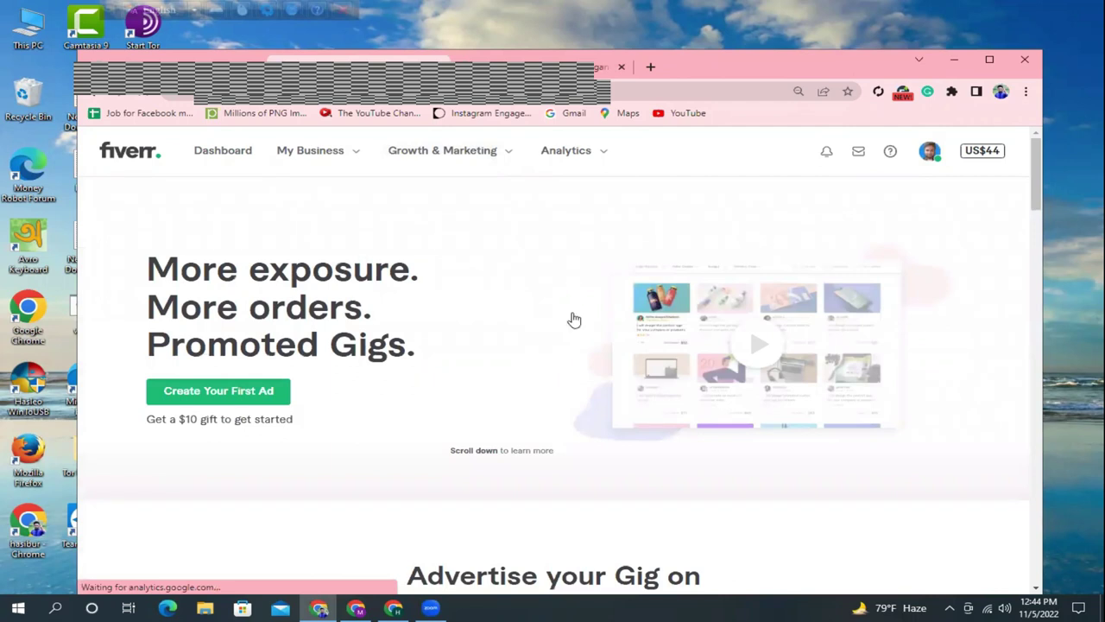
Play the Promoted Gigs introduction video and begin the first ad with the preselected organic YouTube video promotion gig
{"action": "left_click", "coordinate": [989, 62]}
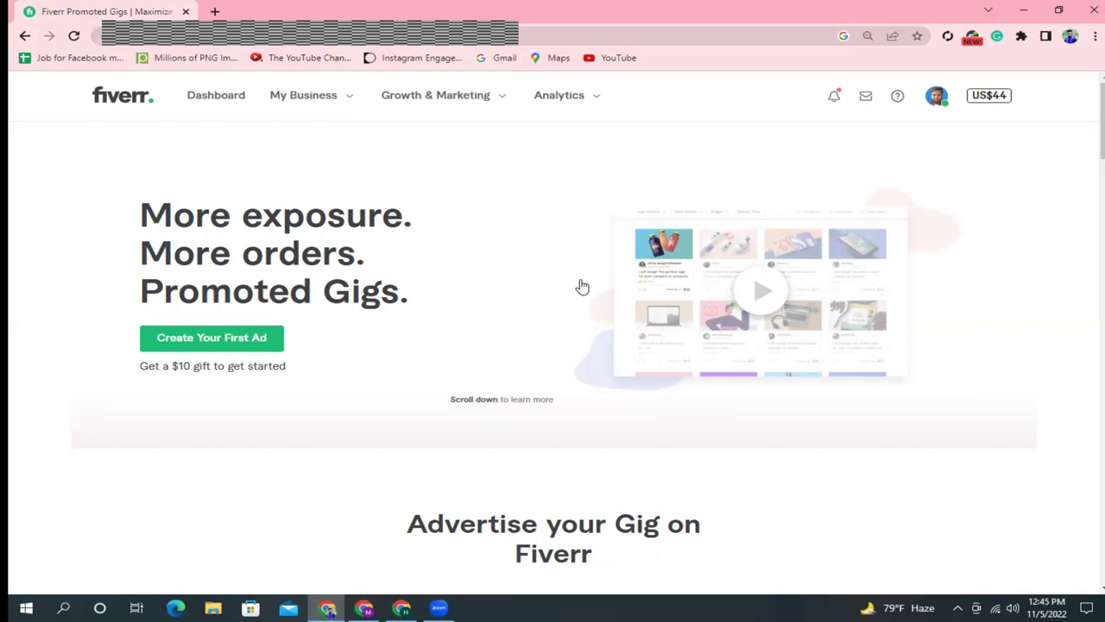
{"action": "left_click", "coordinate": [763, 298]}
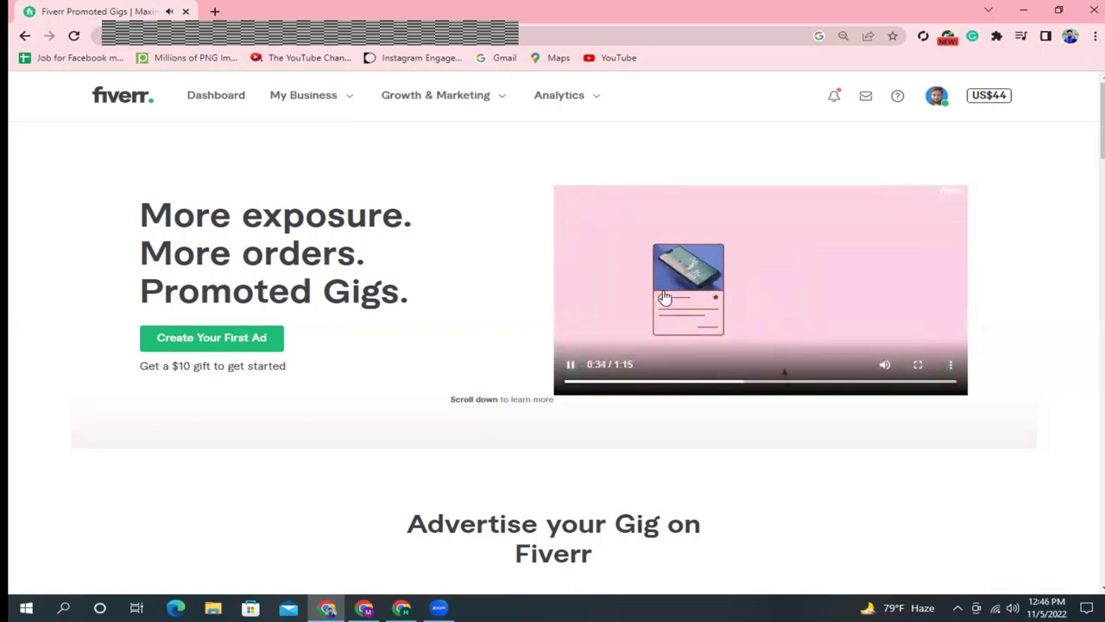
{"action": "left_click", "coordinate": [238, 346]}
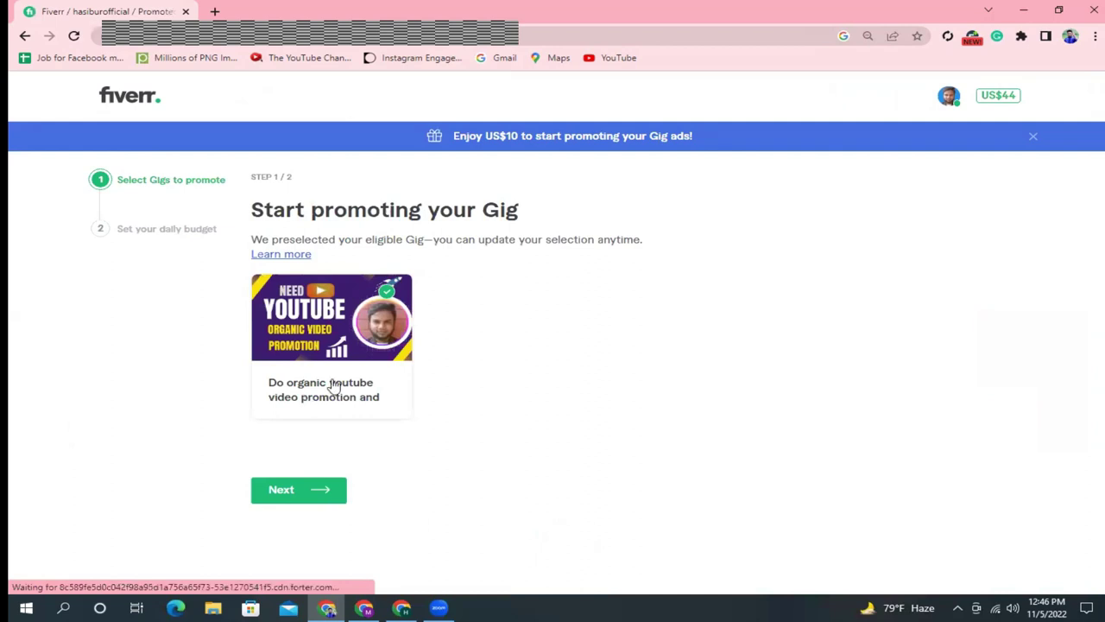
{"action": "left_click", "coordinate": [289, 492]}
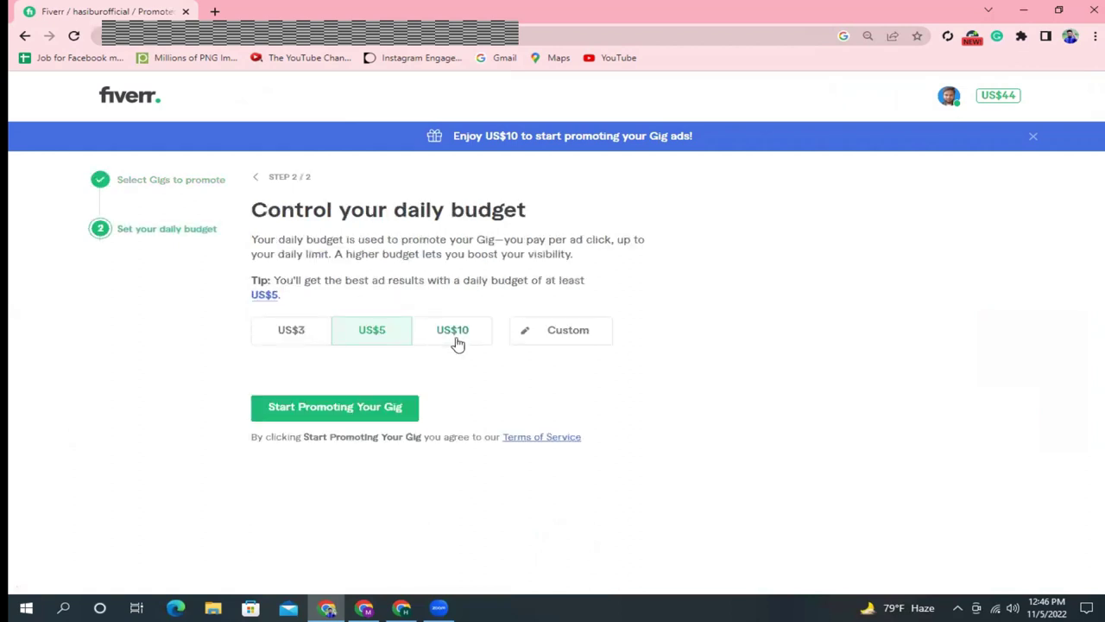
Set a custom daily budget of US$50 and start promoting the gig, dismissing the welcome dialog
{"action": "left_click", "coordinate": [525, 333]}
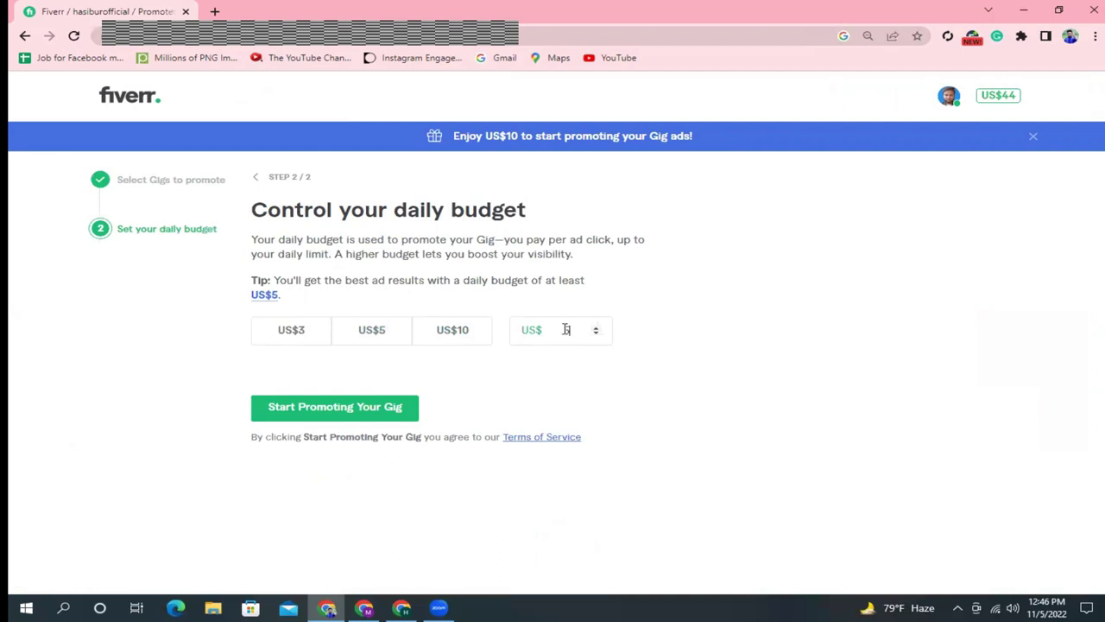
{"action": "type", "text": "0"}
{"action": "left_click", "coordinate": [675, 350]}
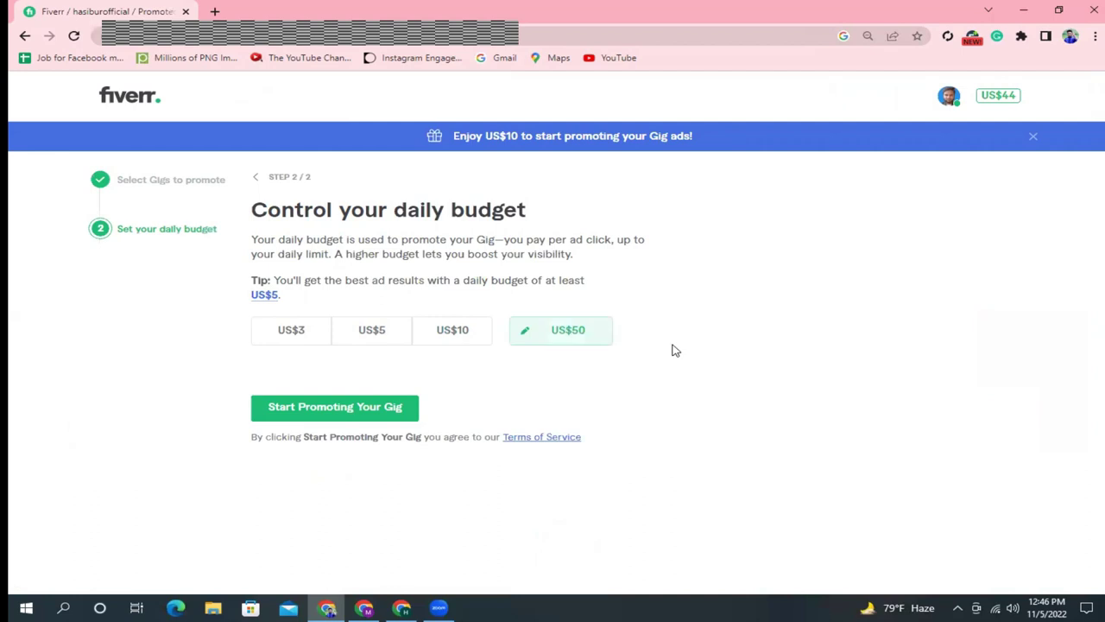
{"action": "left_click", "coordinate": [376, 413]}
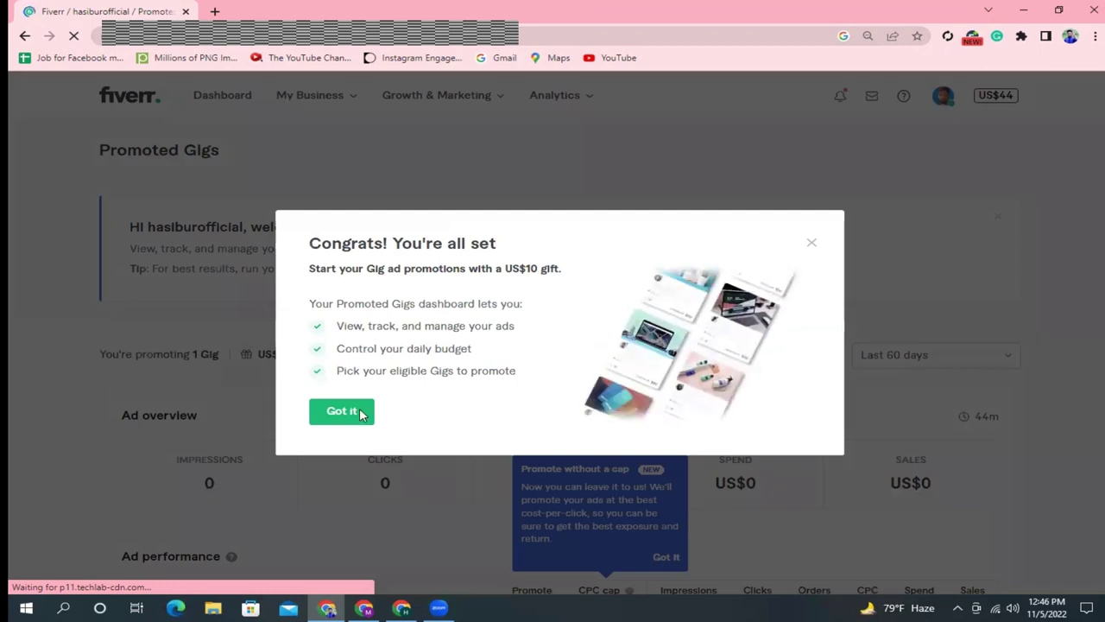
{"action": "left_click", "coordinate": [352, 413]}
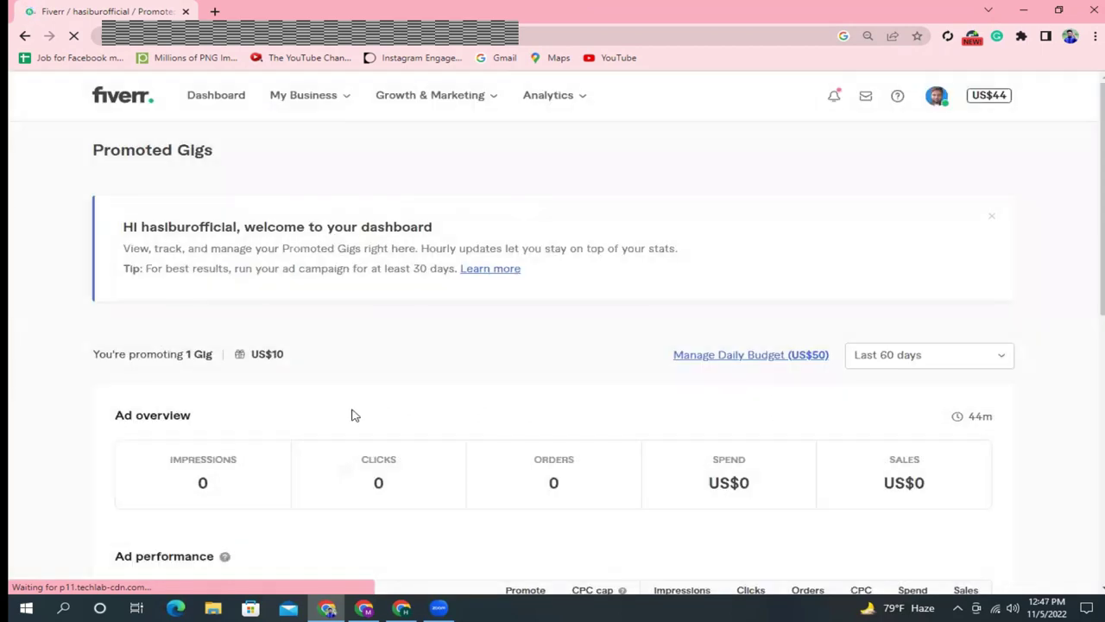
Review the ad overview and ad performance sections, including the Recommended label on the promoted gig
{"action": "scroll", "coordinate": [524, 407], "scroll_direction": "down", "scroll_amount": 1}
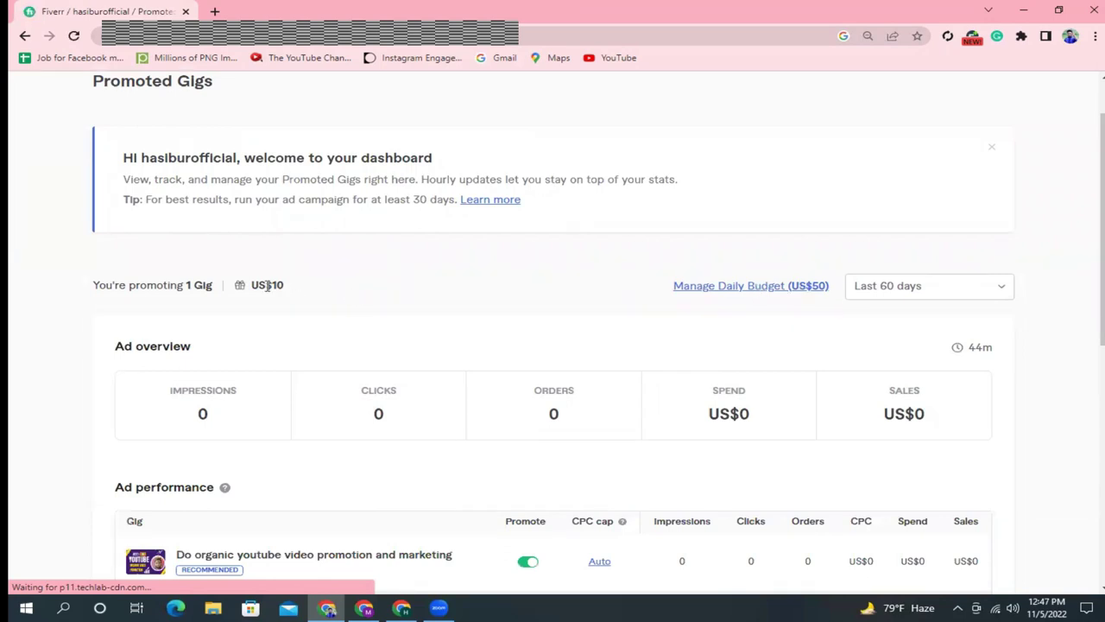
{"action": "scroll", "coordinate": [418, 303], "scroll_direction": "down", "scroll_amount": 2}
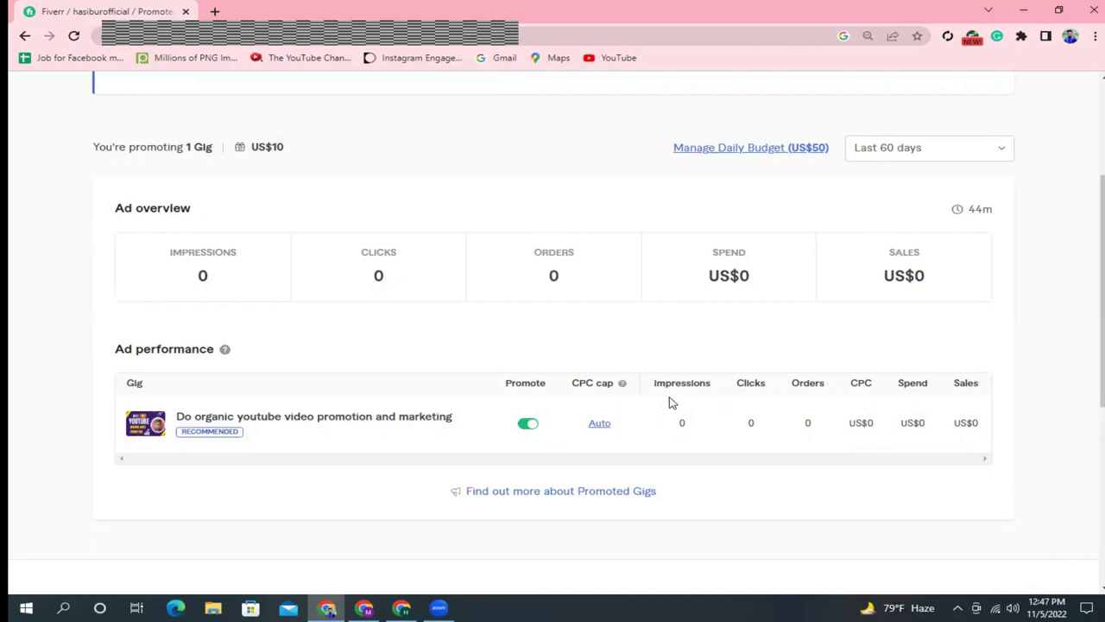
{"action": "mouse_move", "coordinate": [201, 435]}
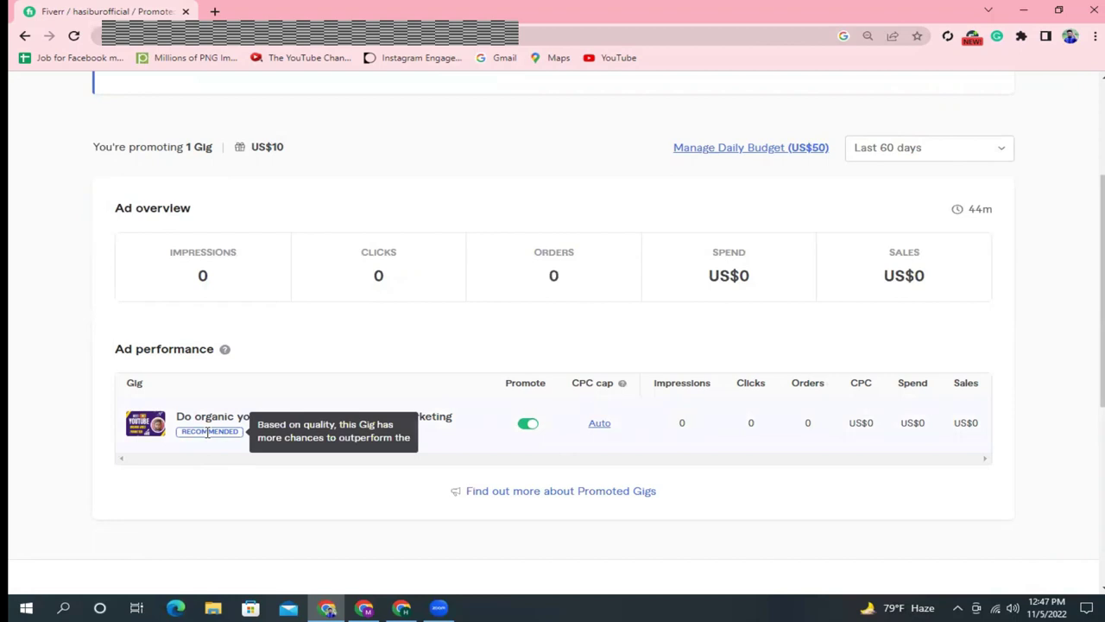
{"action": "left_click_drag", "start_coordinate": [183, 432], "coordinate": [237, 433]}
Set the Promoted Gigs reporting period to This month and review the ad overview and performance table
{"action": "scroll", "coordinate": [453, 335], "scroll_direction": "up", "scroll_amount": 3}
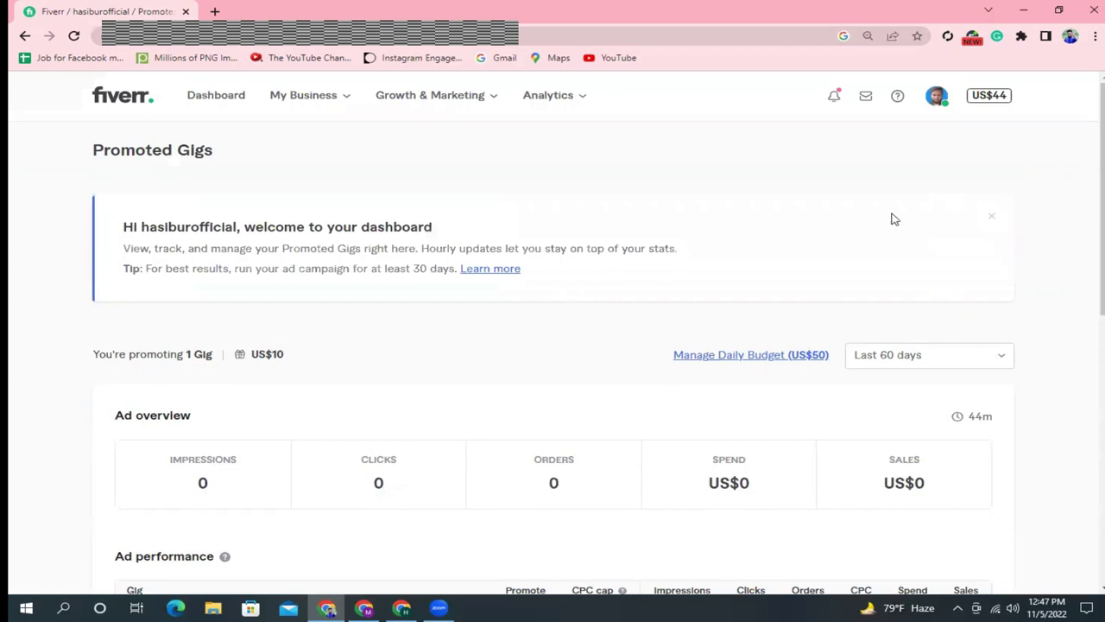
{"action": "left_click", "coordinate": [903, 361]}
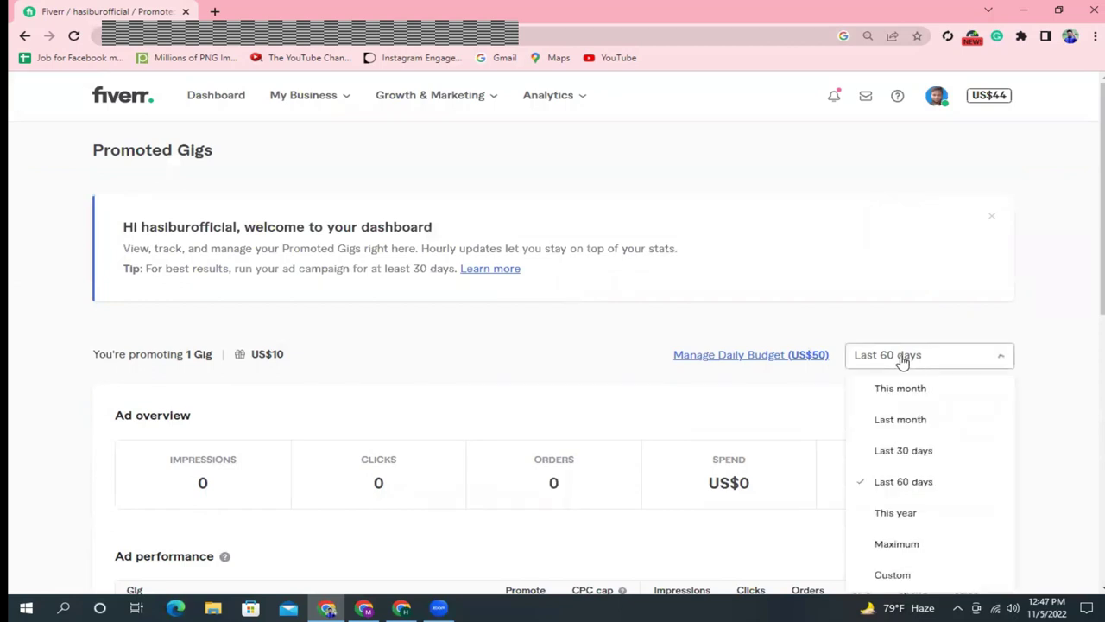
{"action": "left_click", "coordinate": [903, 389]}
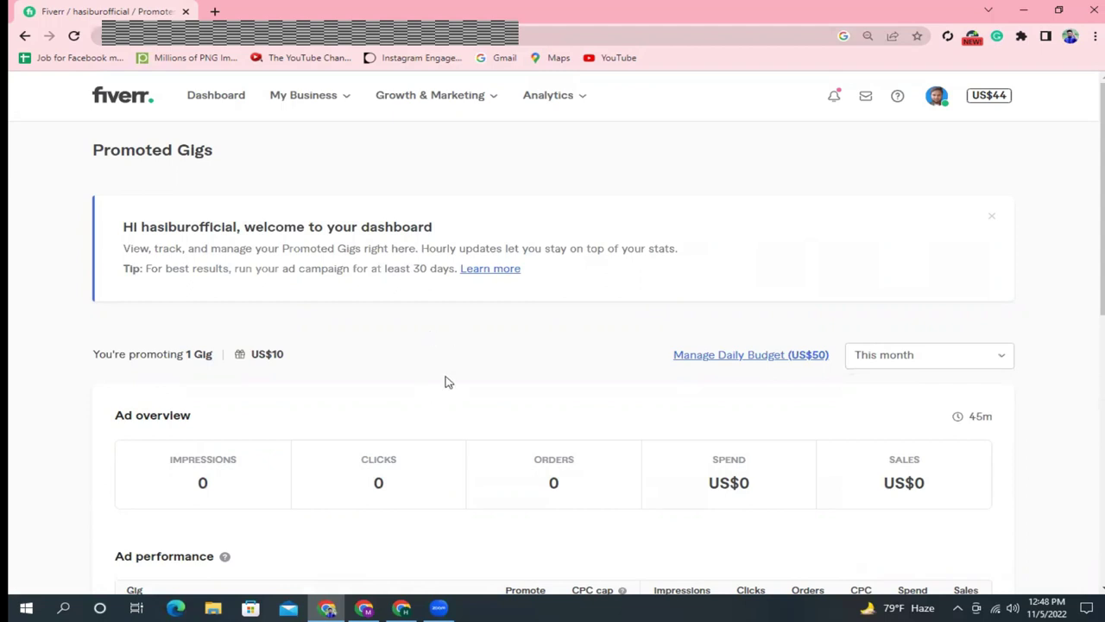
{"action": "scroll", "coordinate": [447, 381], "scroll_direction": "down", "scroll_amount": 2}
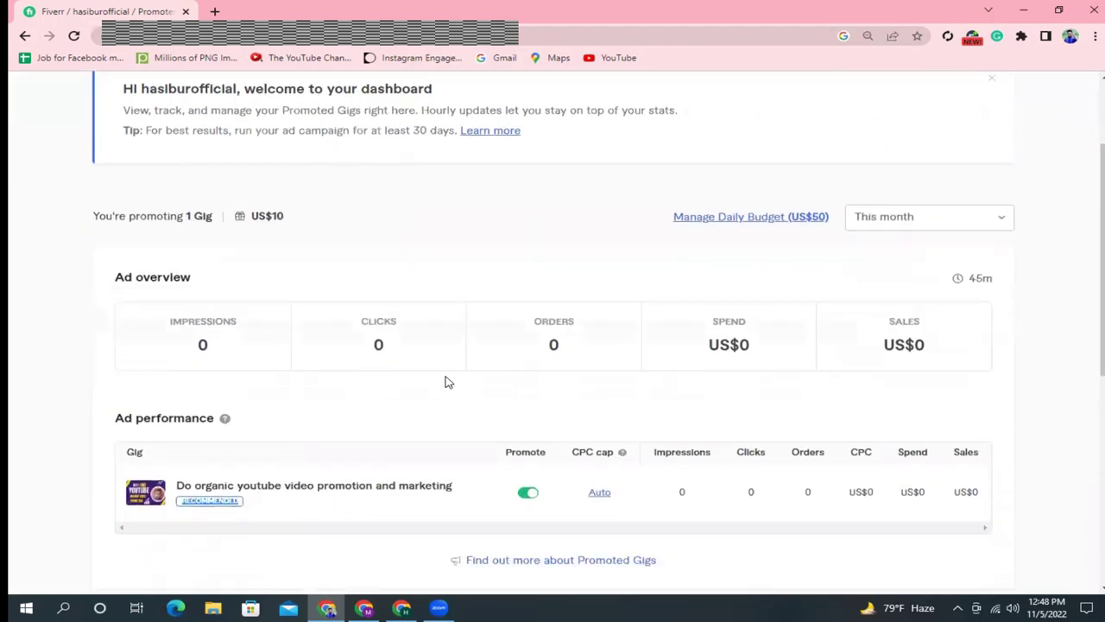
{"action": "scroll", "coordinate": [447, 382], "scroll_direction": "up", "scroll_amount": 2}
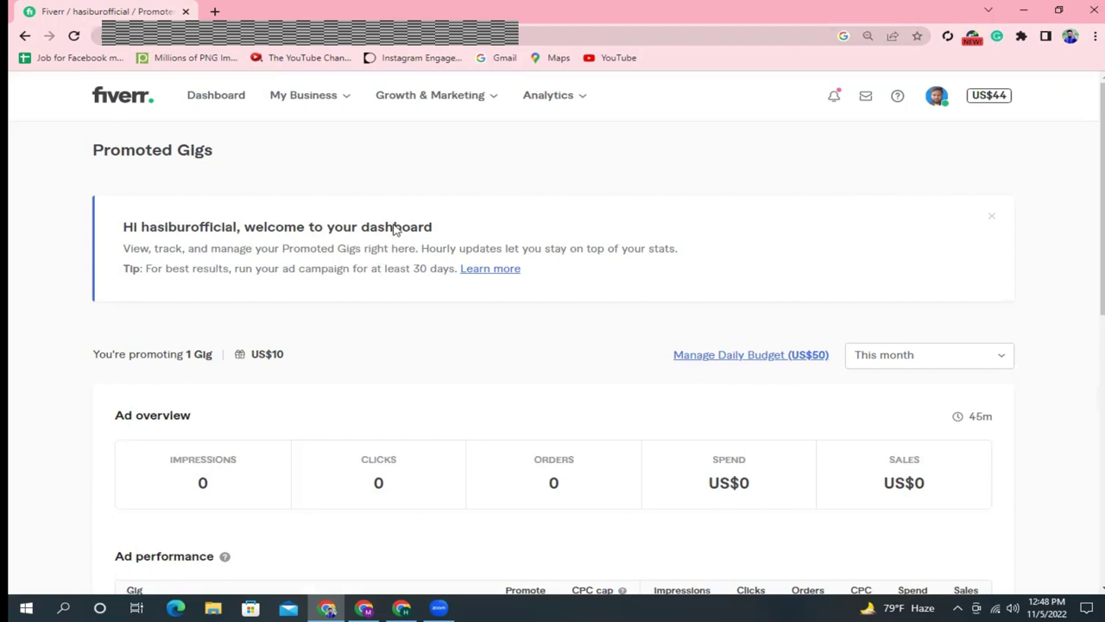
{"action": "scroll", "coordinate": [566, 349], "scroll_direction": "down", "scroll_amount": 3}
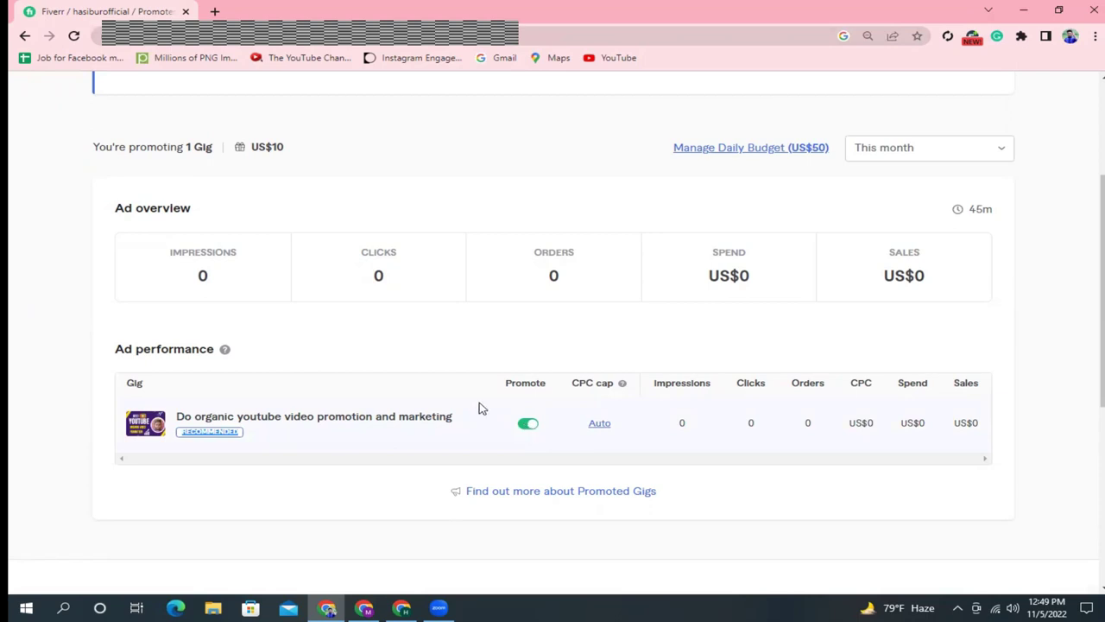
{"action": "scroll", "coordinate": [480, 407], "scroll_direction": "up", "scroll_amount": 2}
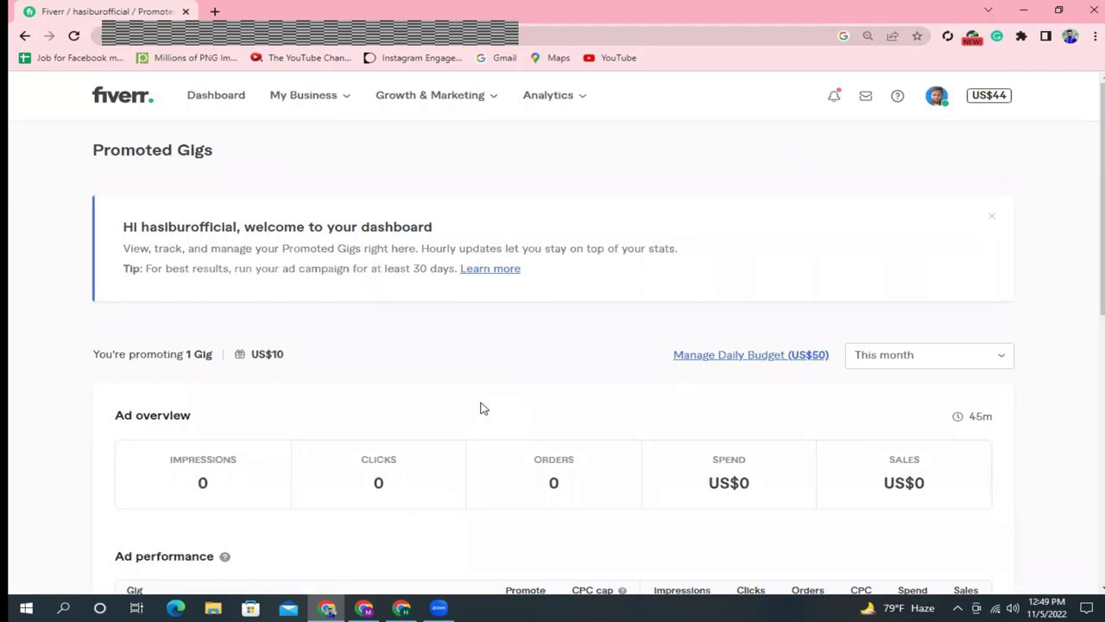
Open the Earnings page and look through the list of cleared, pending and order revenue transactions
{"action": "left_click", "coordinate": [443, 102]}
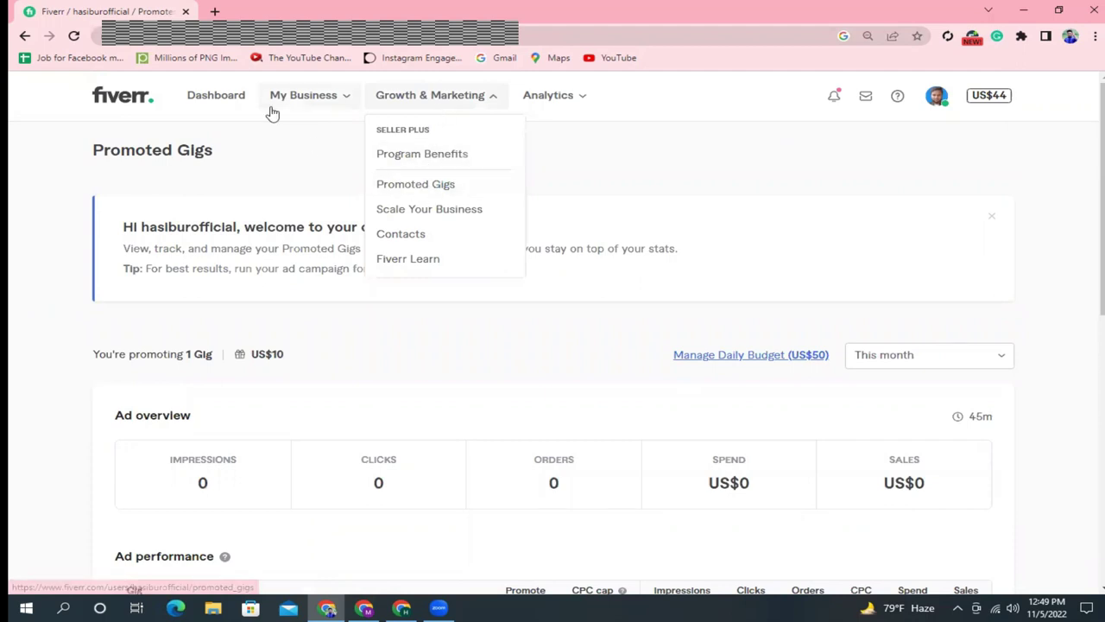
{"action": "left_click", "coordinate": [309, 102]}
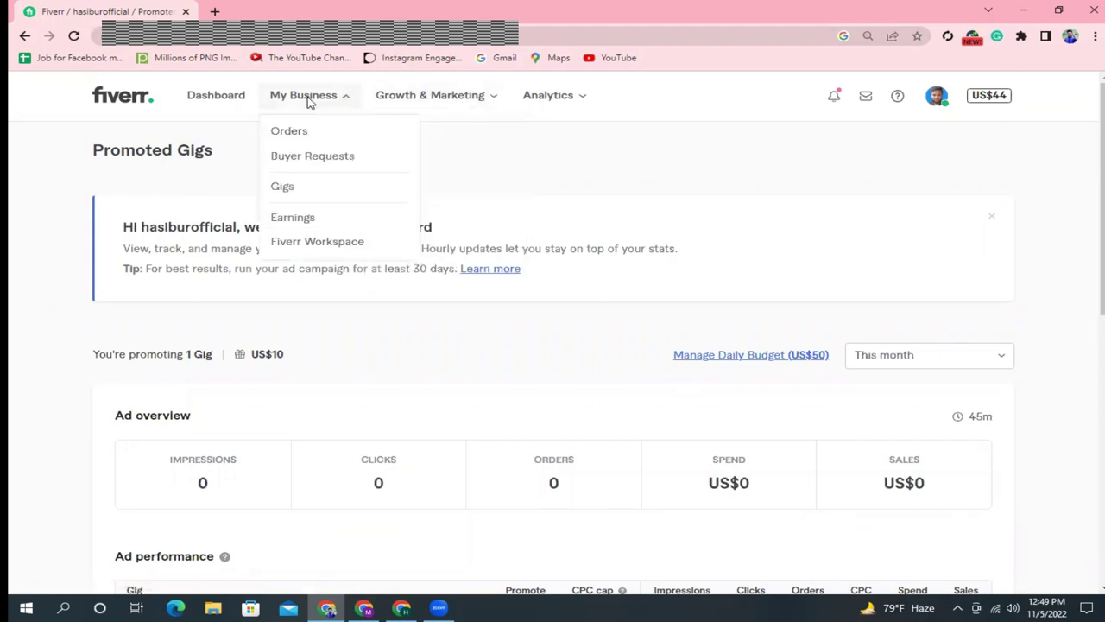
{"action": "left_click", "coordinate": [293, 220]}
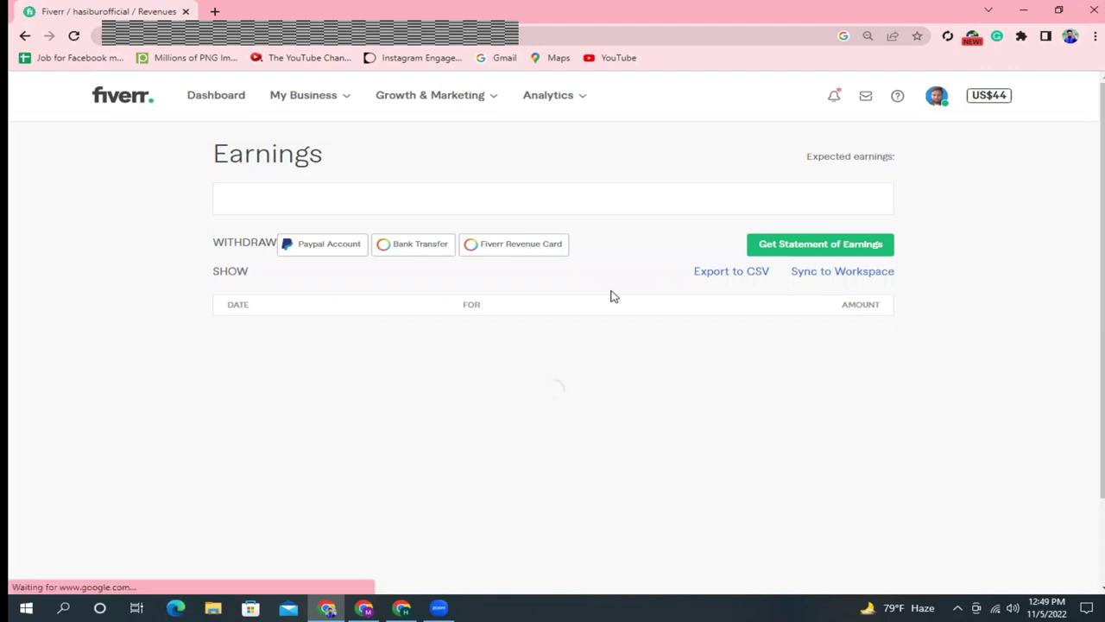
{"action": "scroll", "coordinate": [610, 296], "scroll_direction": "down", "scroll_amount": 2}
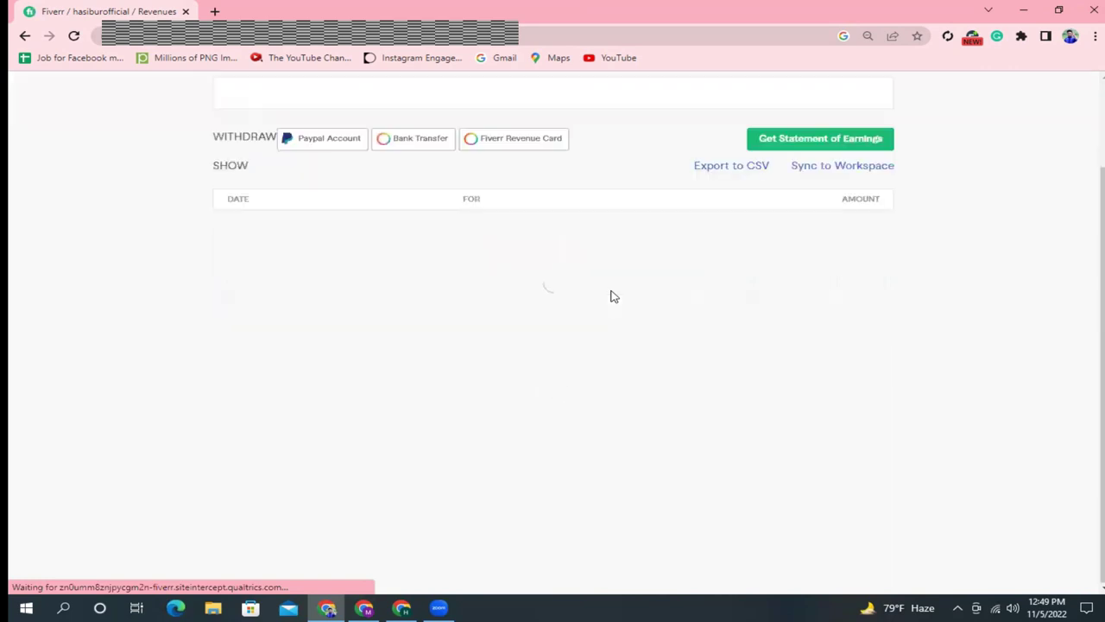
{"action": "scroll", "coordinate": [610, 296], "scroll_direction": "down", "scroll_amount": 2}
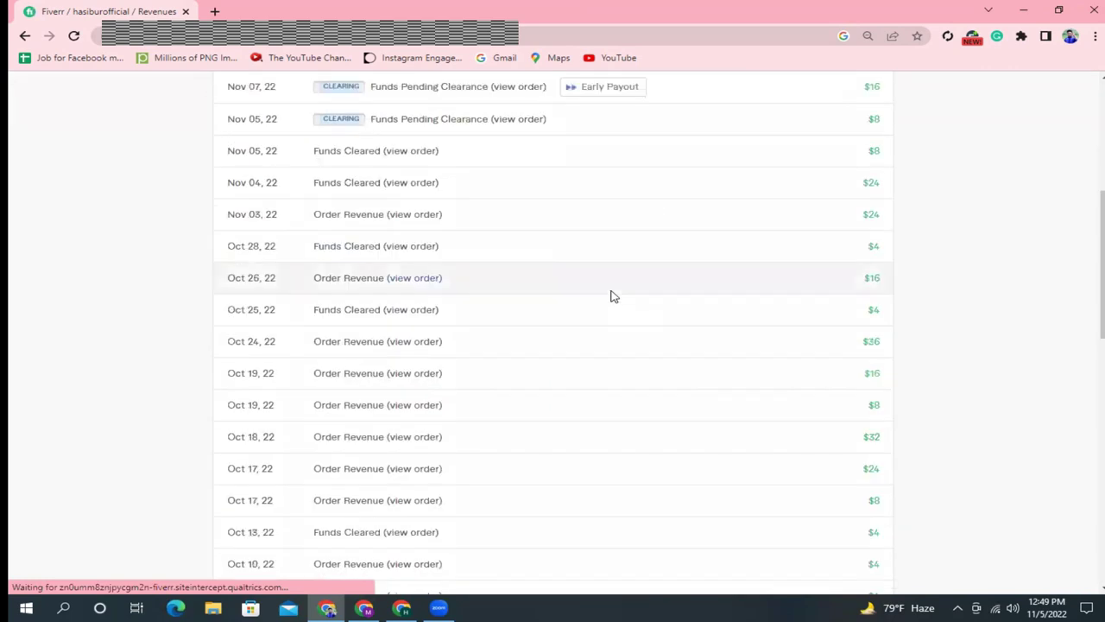
{"action": "scroll", "coordinate": [611, 296], "scroll_direction": "up", "scroll_amount": 4}
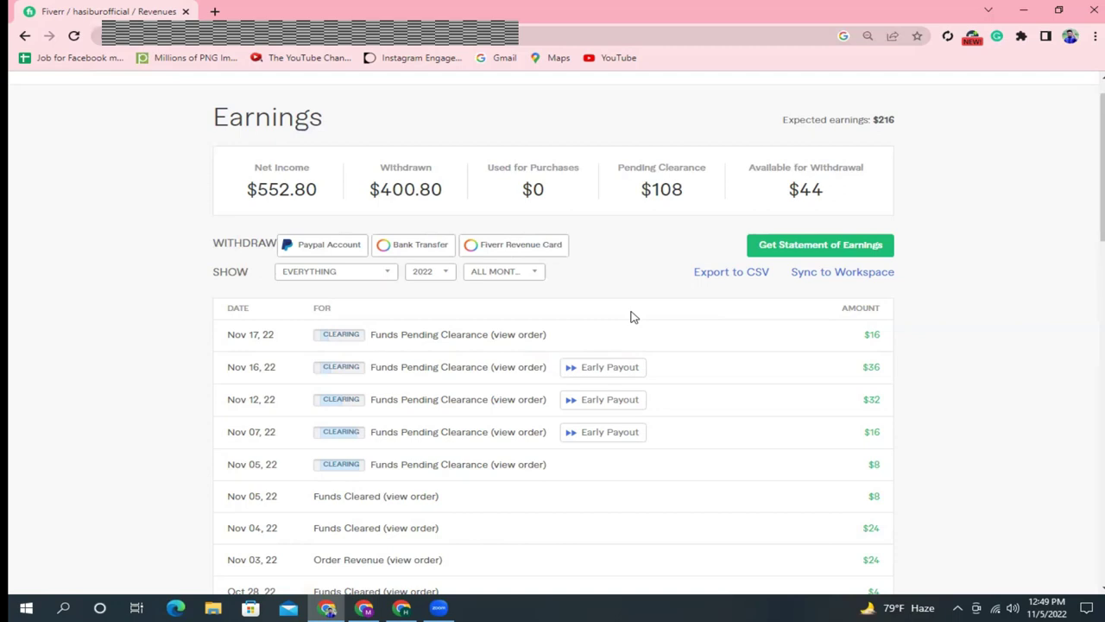
Check the early payout offer for the Nov 16, 22 pending funds and close it without accepting
{"action": "left_click", "coordinate": [590, 370]}
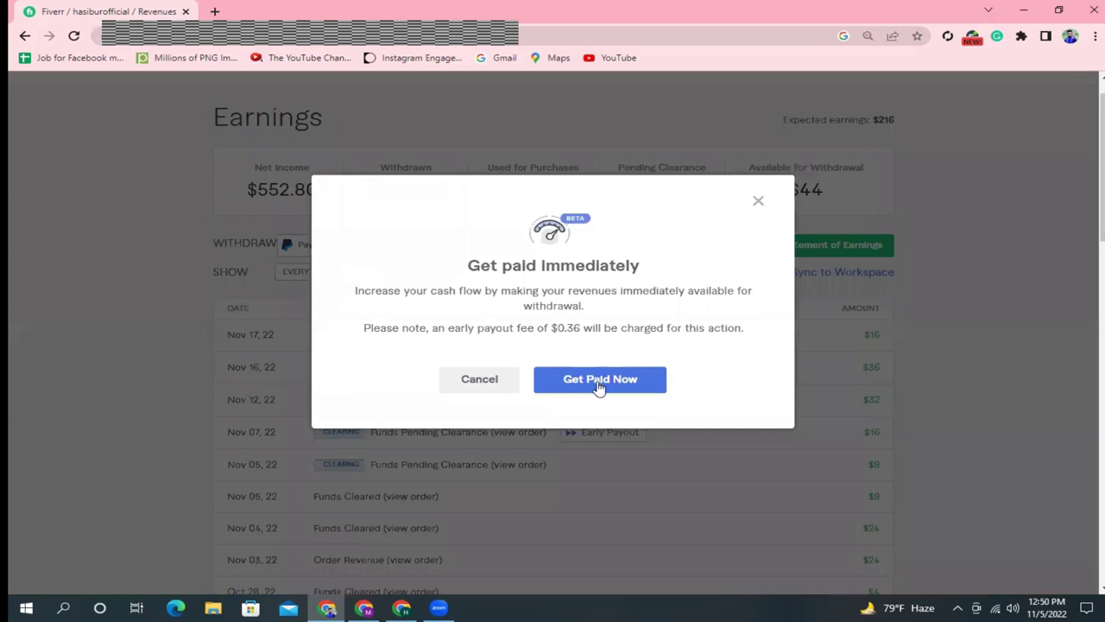
{"action": "left_click", "coordinate": [757, 202]}
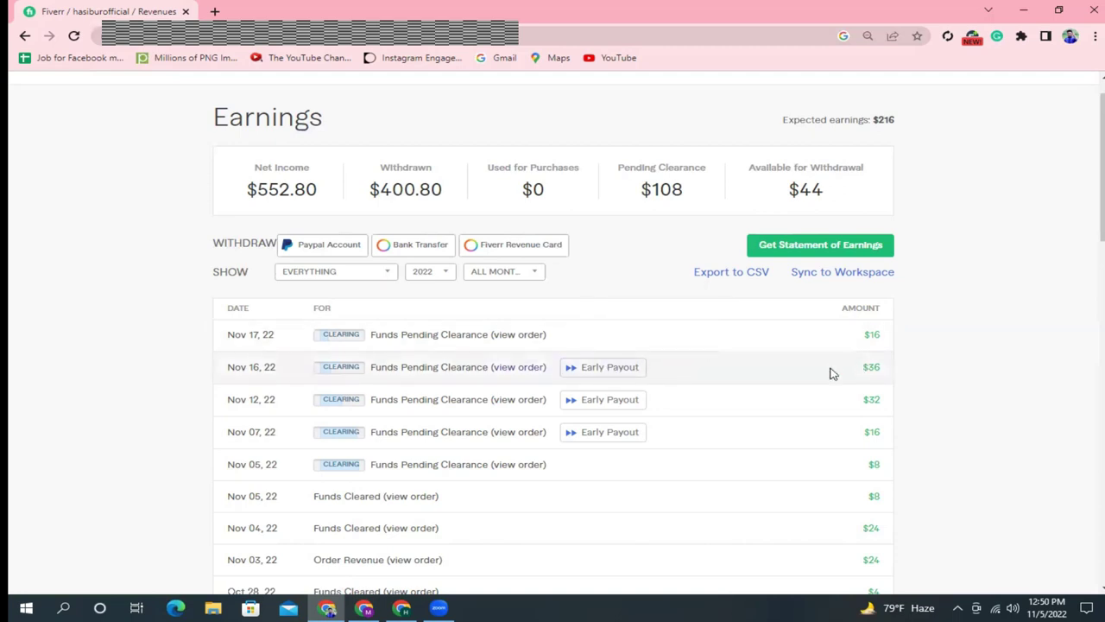
{"action": "left_click", "coordinate": [604, 372]}
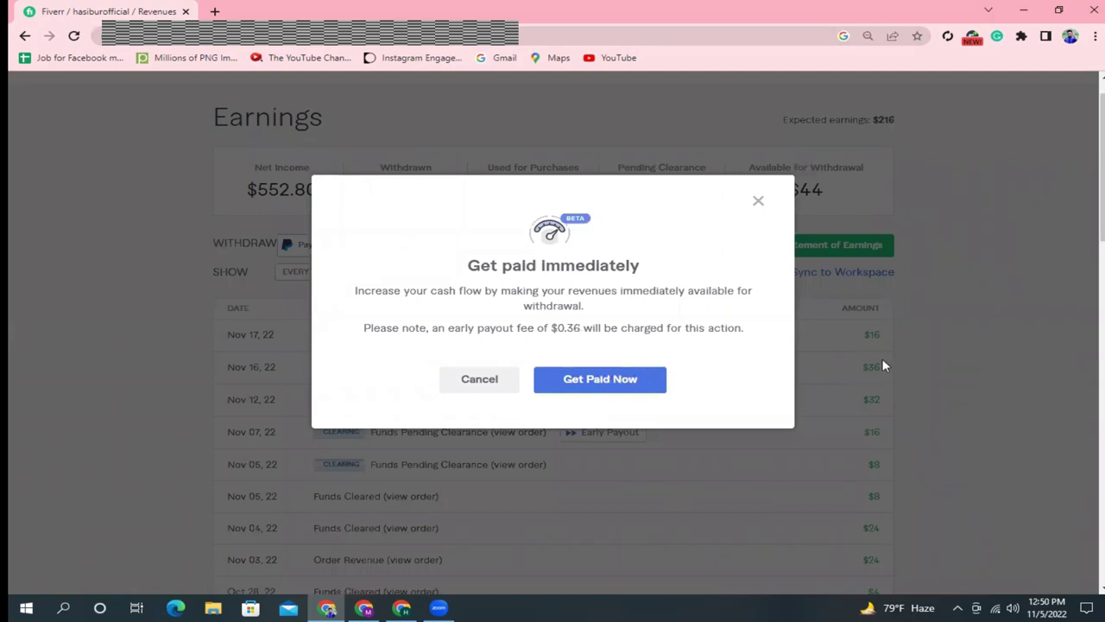
{"action": "left_click", "coordinate": [758, 204]}
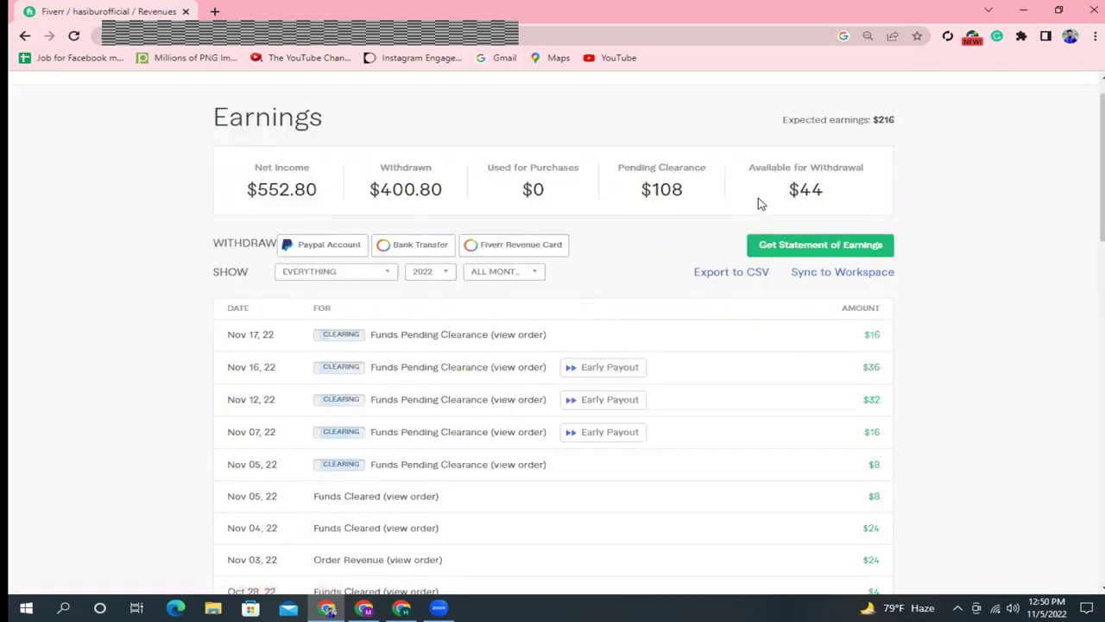
{"action": "scroll", "coordinate": [627, 189], "scroll_direction": "up", "scroll_amount": 1}
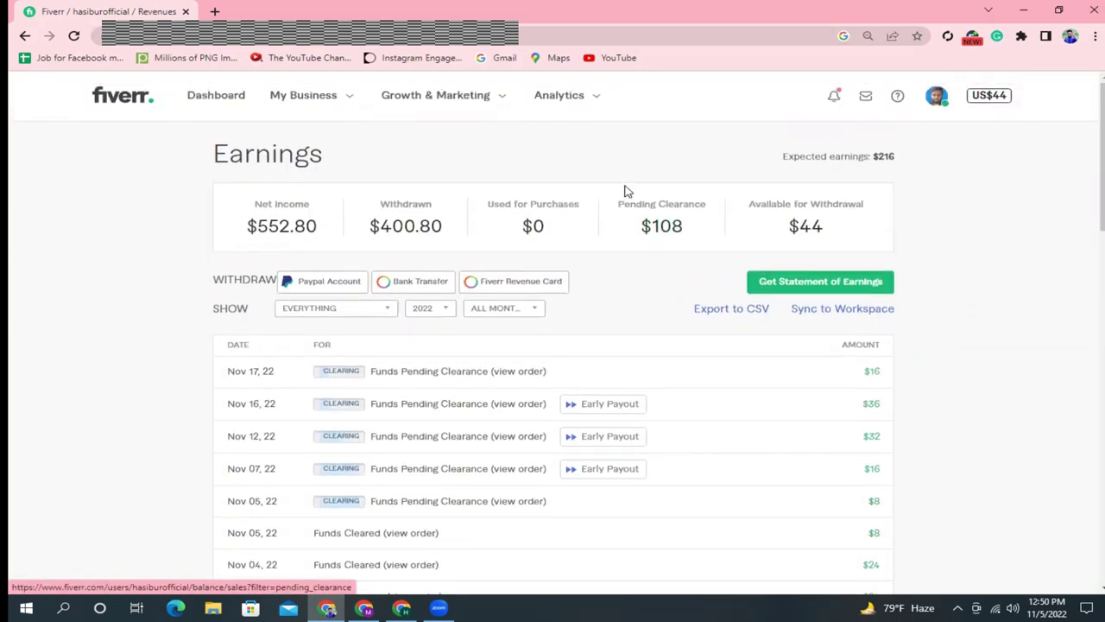